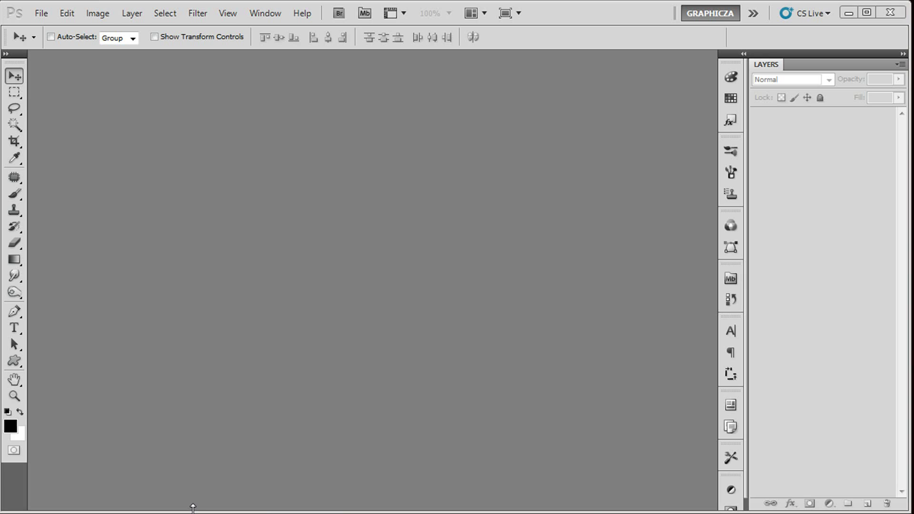
Zoom the Glow Line reference to 70% and pan across the red wave and both labels.
drag(192, 508, 193, 510)
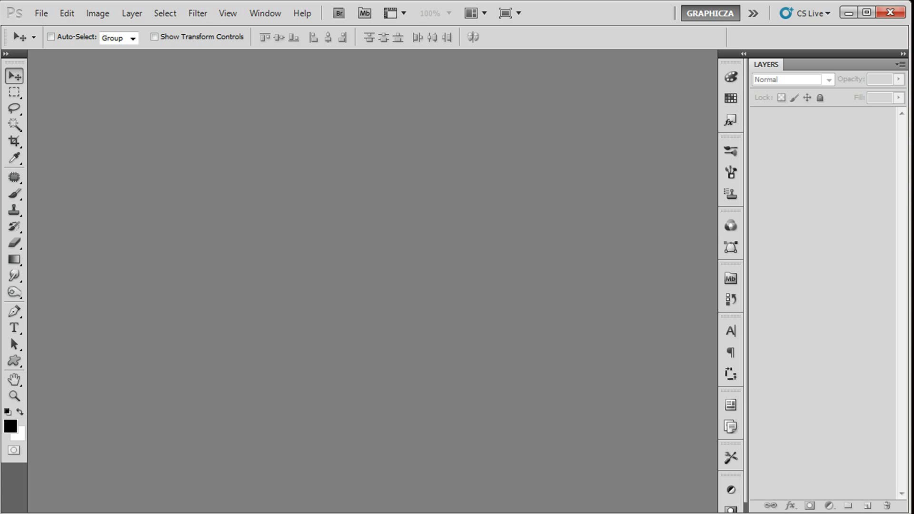
key(alt+Tab)
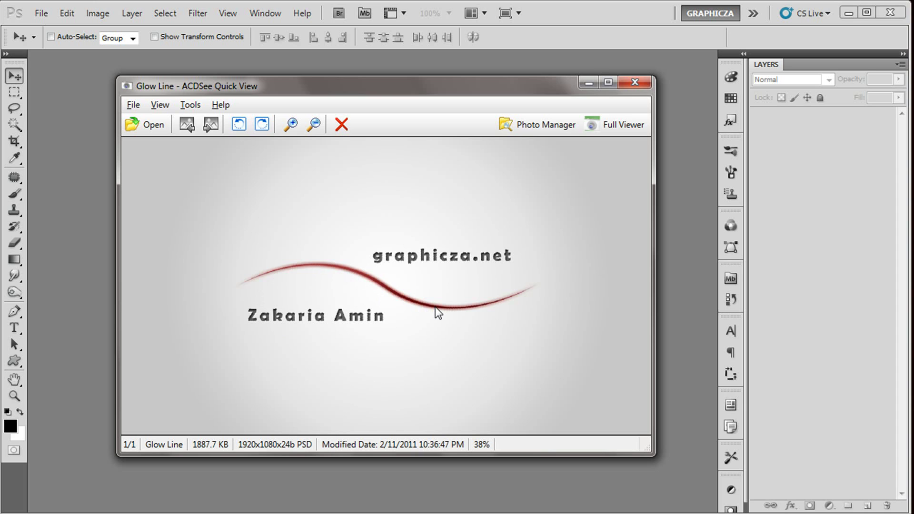
scroll(435, 306, up, 2)
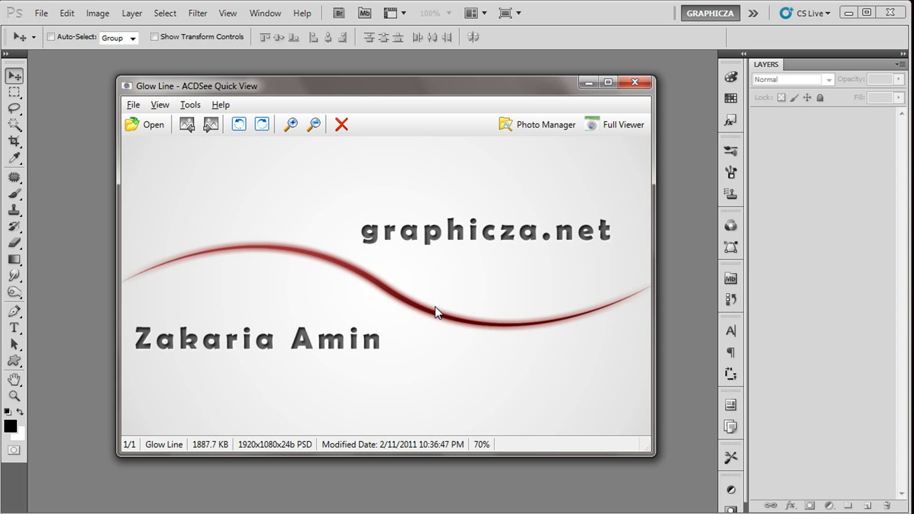
drag(267, 304, 470, 298)
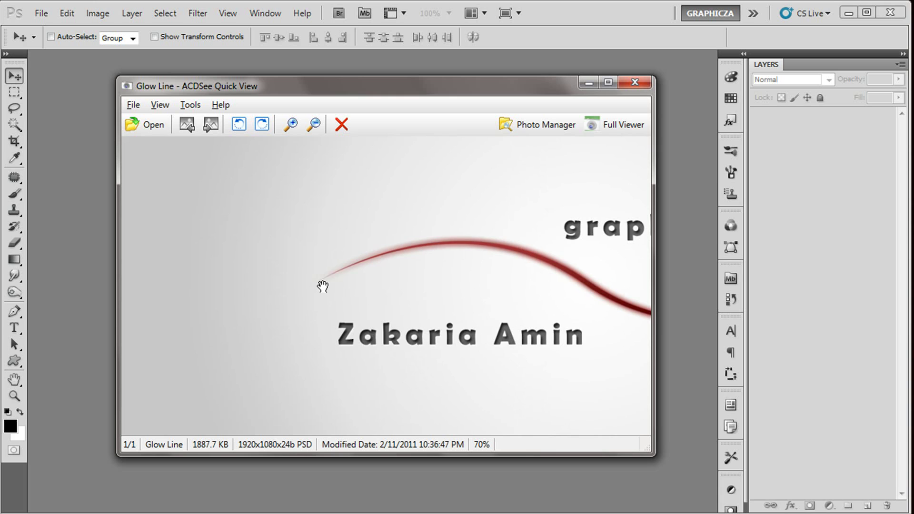
drag(550, 260, 253, 259)
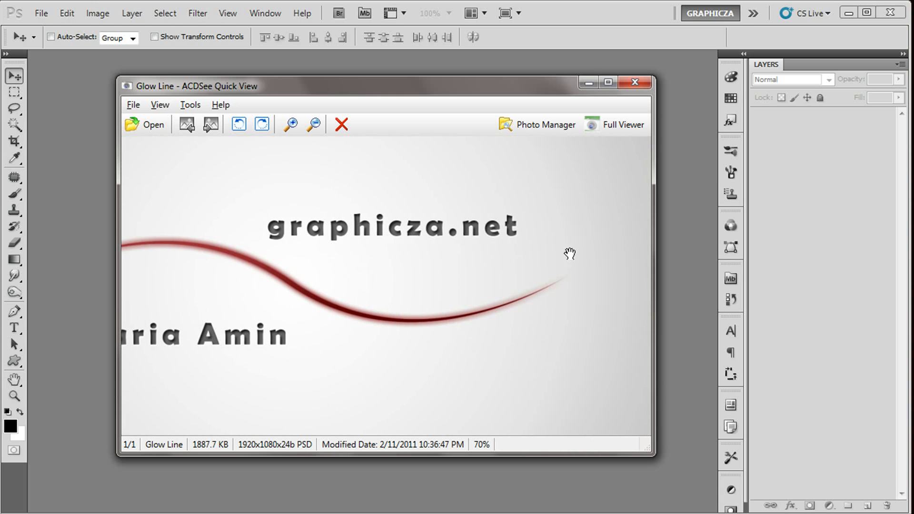
Create a new white 1920 × 1080 px document, Untitled-1.
click(589, 83)
click(42, 13)
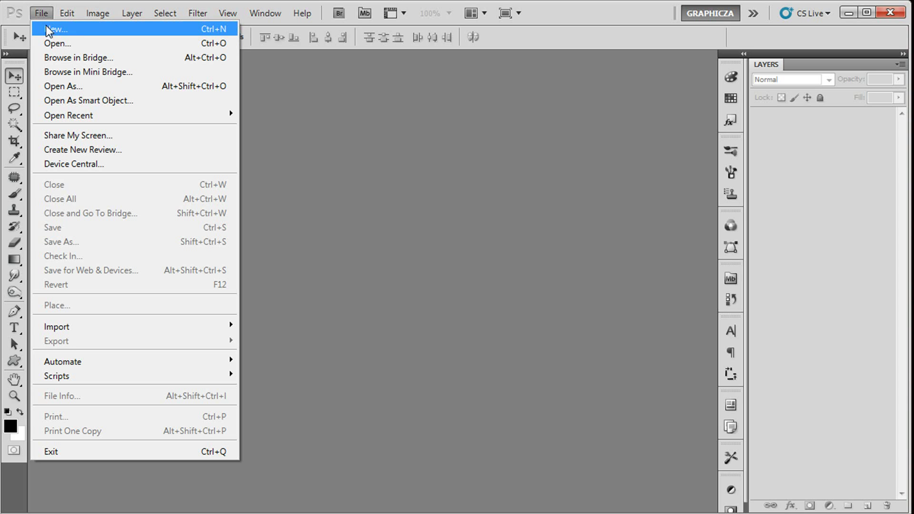
click(77, 29)
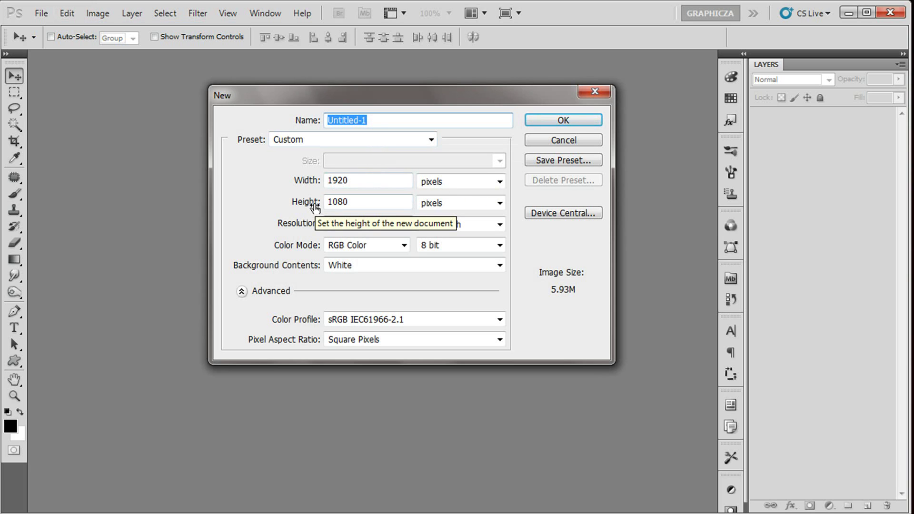
click(566, 120)
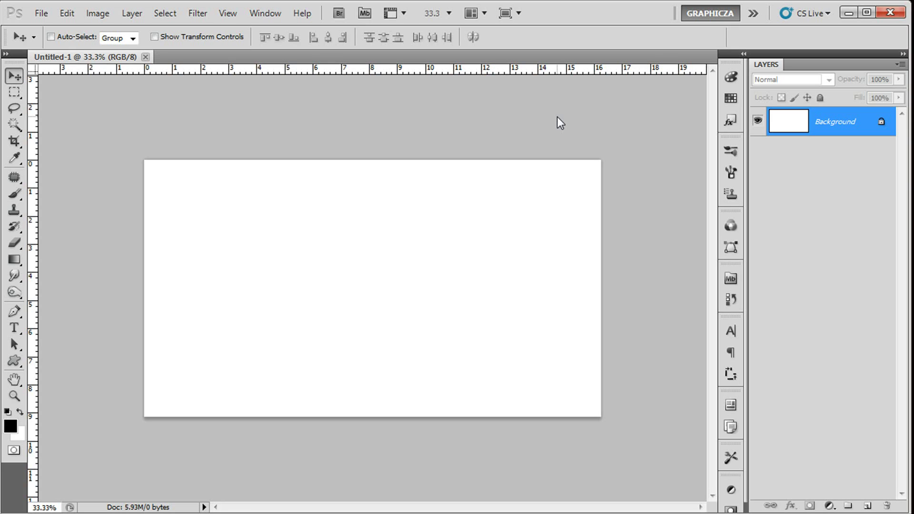
Convert the Background into a regular layer named BG.
double_click(796, 125)
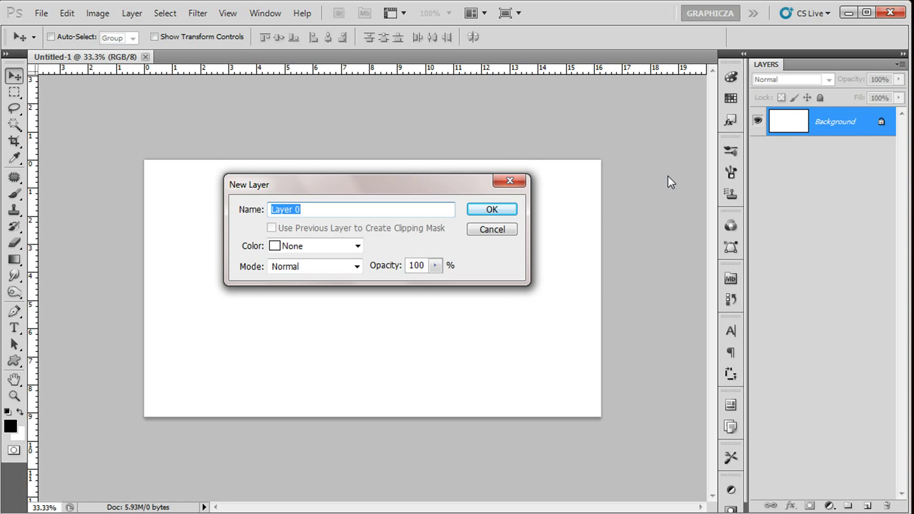
text(BG)
key(Return)
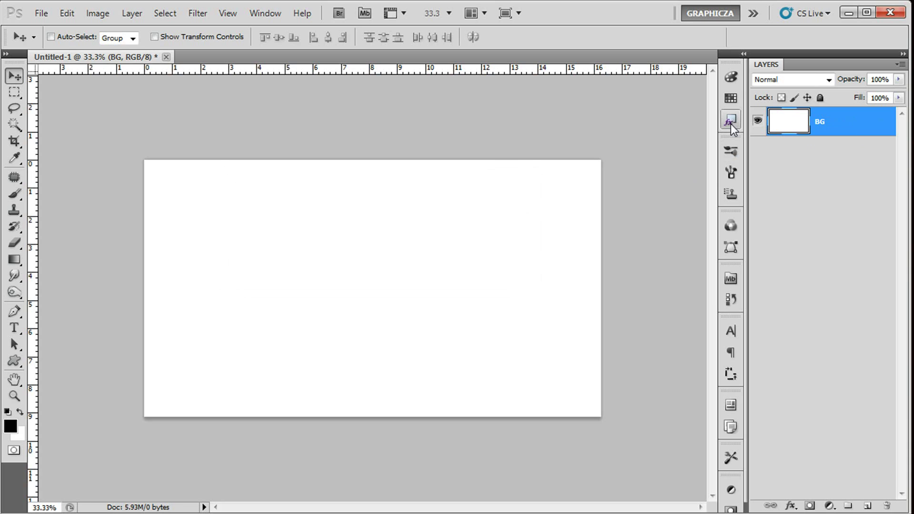
Apply the radial white-to-grey gradient style to BG and collapse its effects list.
click(730, 123)
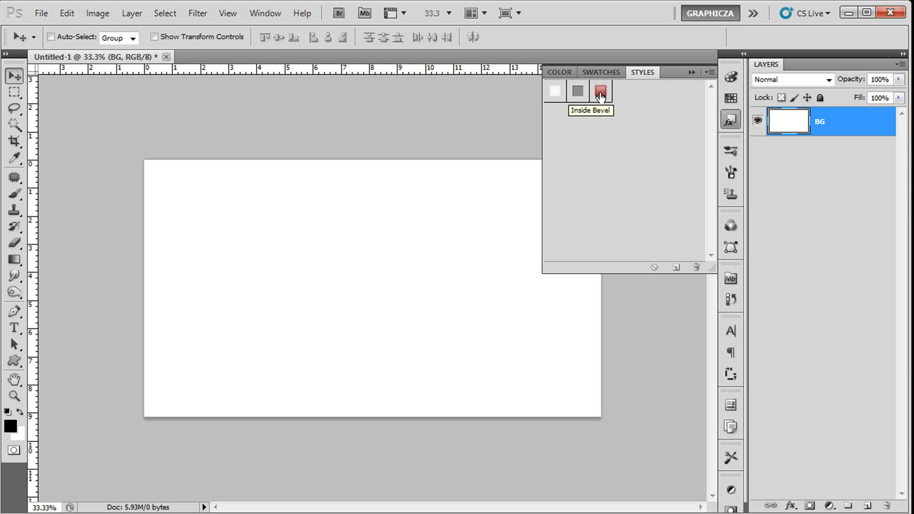
drag(600, 95, 598, 164)
click(555, 96)
click(691, 72)
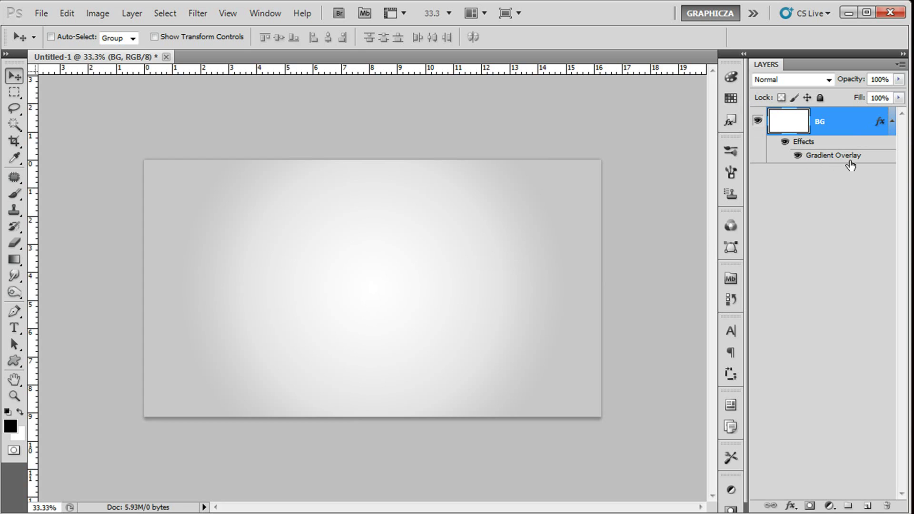
click(891, 122)
click(810, 214)
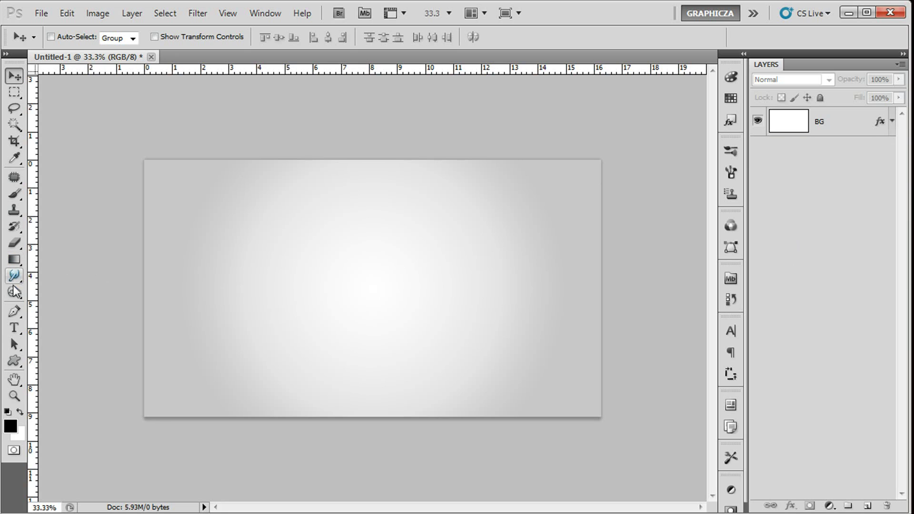
Draw a first two-curve wave path with the Pen tool, then discard it.
click(14, 312)
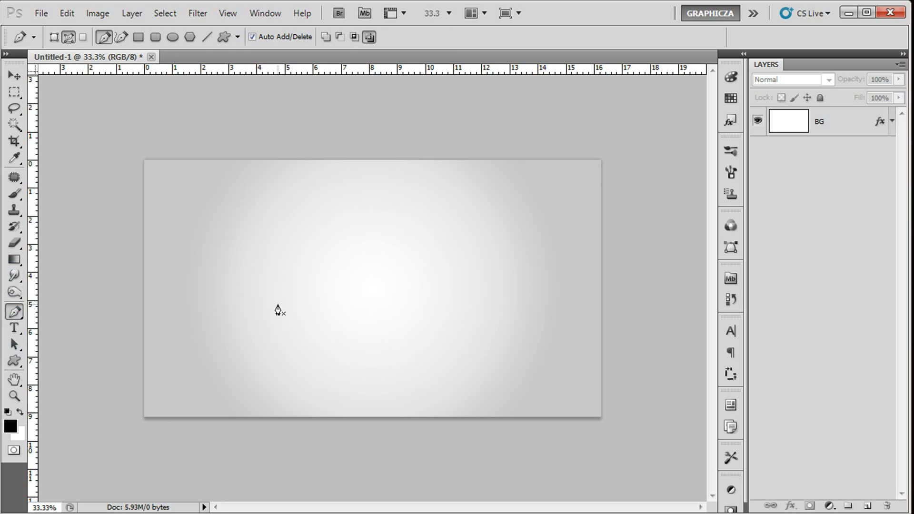
click(249, 302)
drag(381, 292, 438, 346)
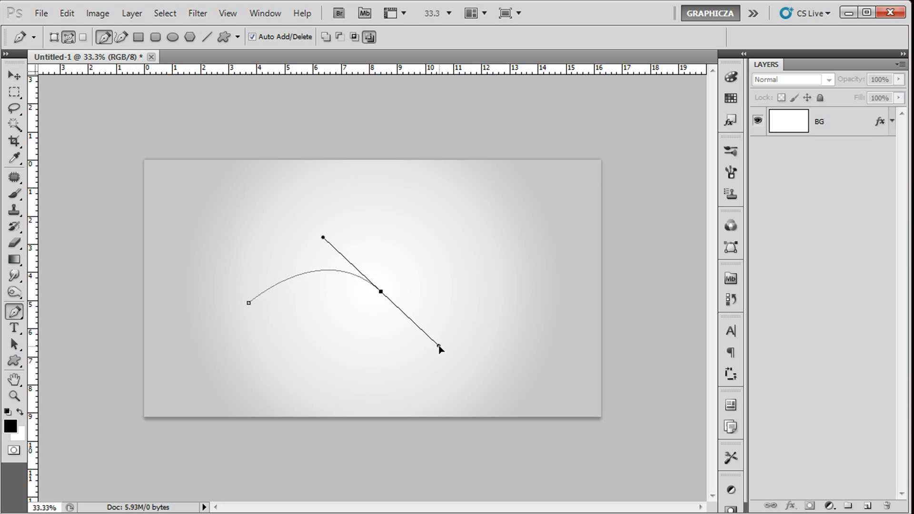
click(507, 293)
click(818, 121)
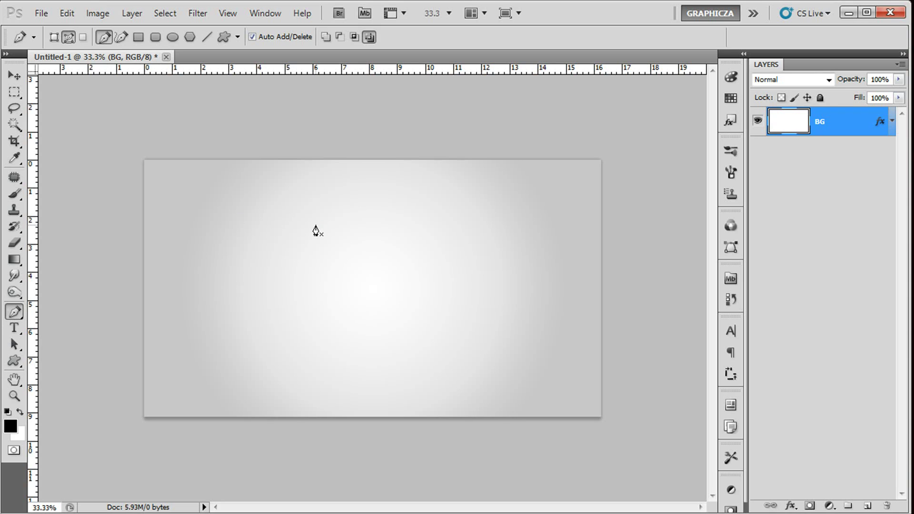
Redraw the S-shaped wave with left, curved centre and right anchors, and choose a 9 px hard round brush.
click(239, 294)
drag(388, 278, 452, 331)
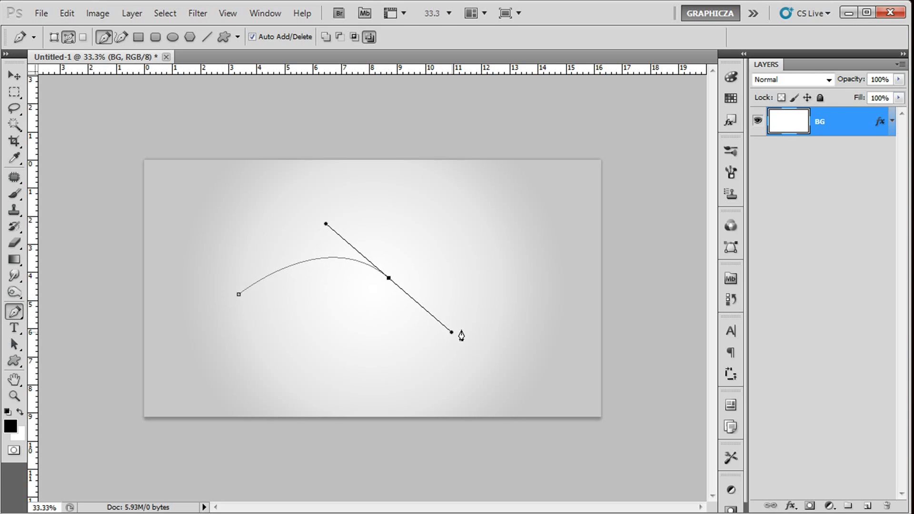
click(510, 294)
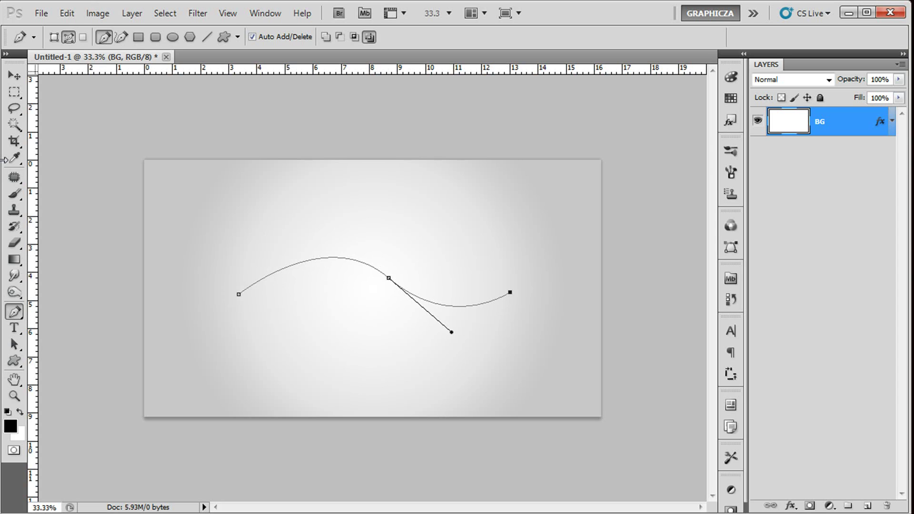
click(14, 195)
right_click(274, 199)
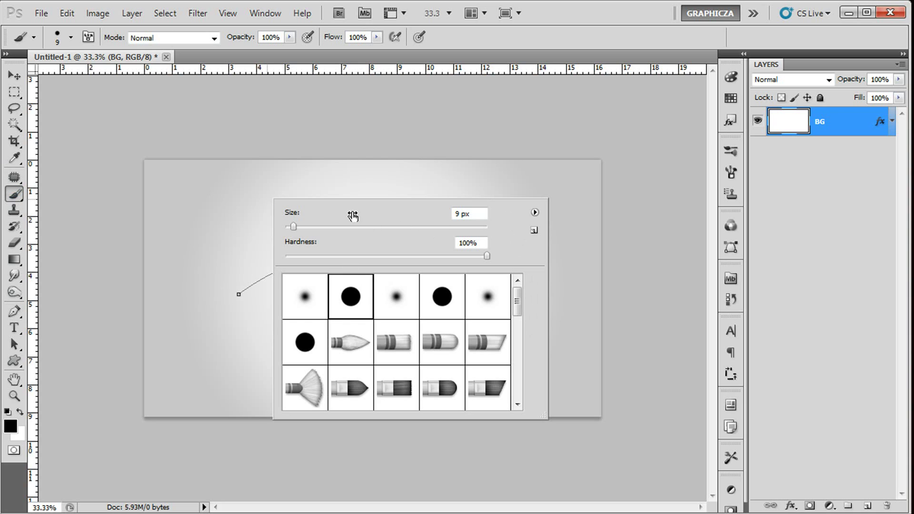
Add a new layer above BG and rename it Line.
click(215, 233)
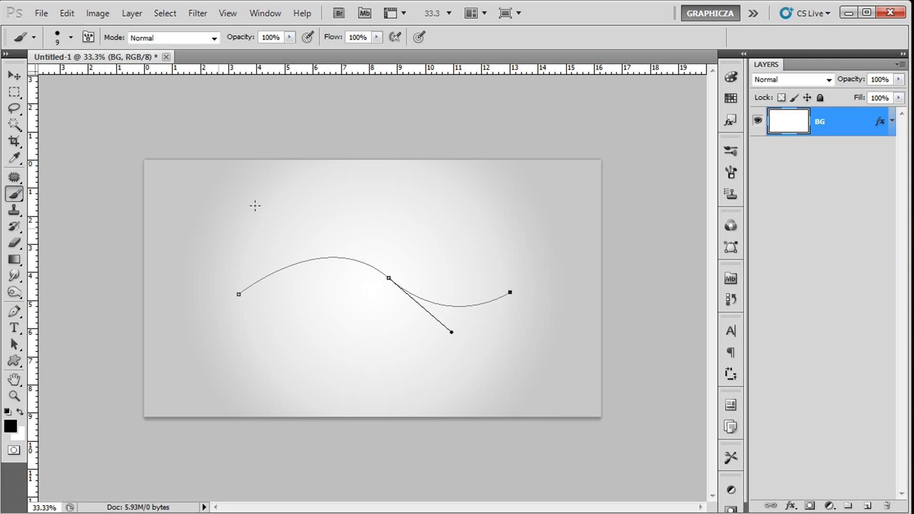
key(alt)
click(867, 506)
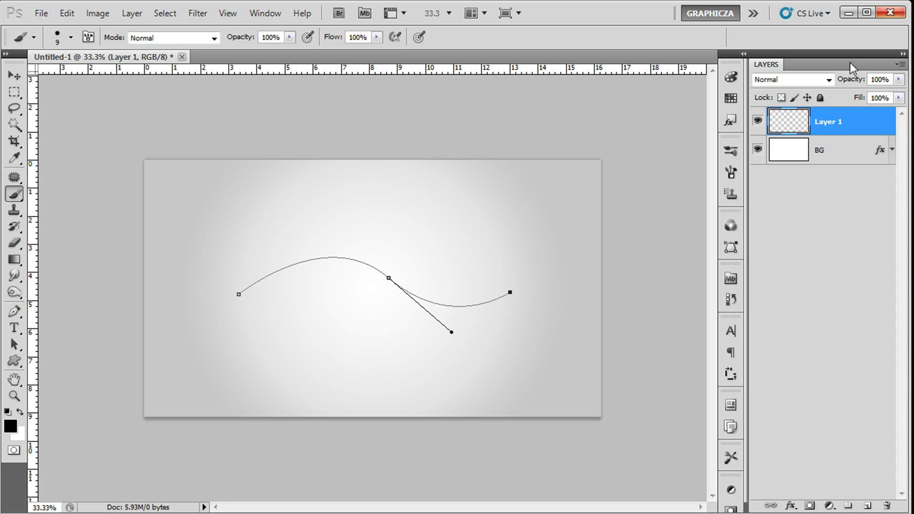
right_click(831, 122)
click(818, 135)
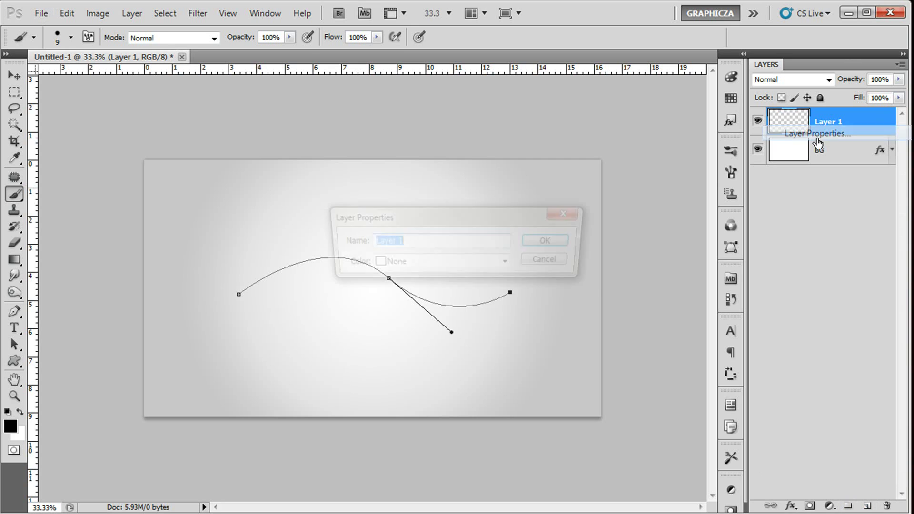
key(BackSpace)
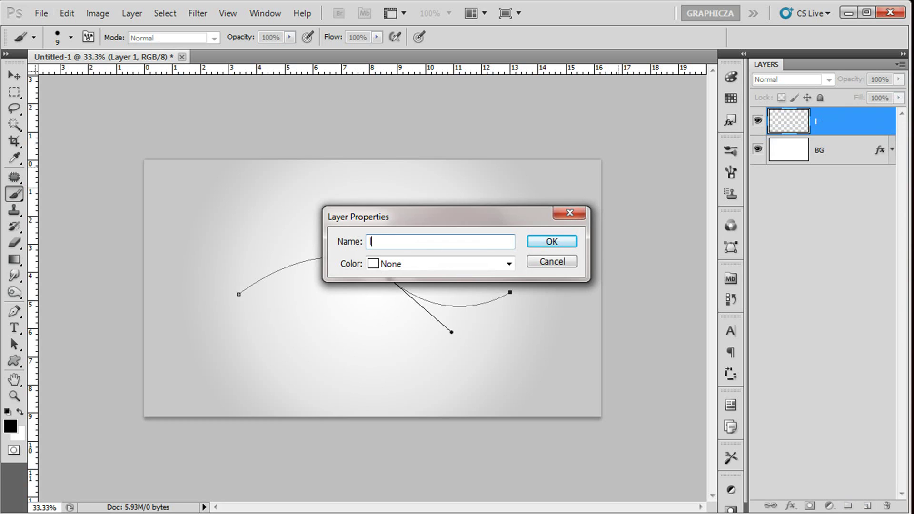
text(Line)
key(Return)
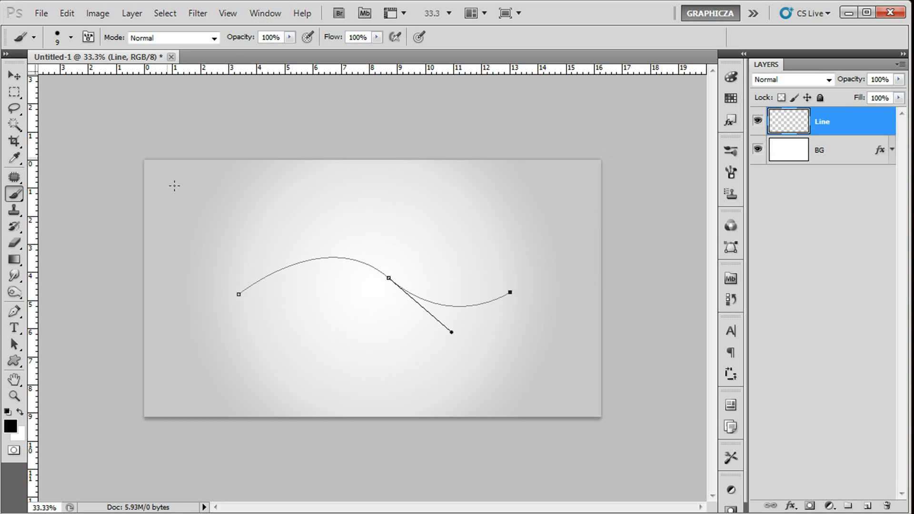
Paint and undo a test brush stroke, check the brush options, and return to the Pen tool.
drag(199, 234, 581, 234)
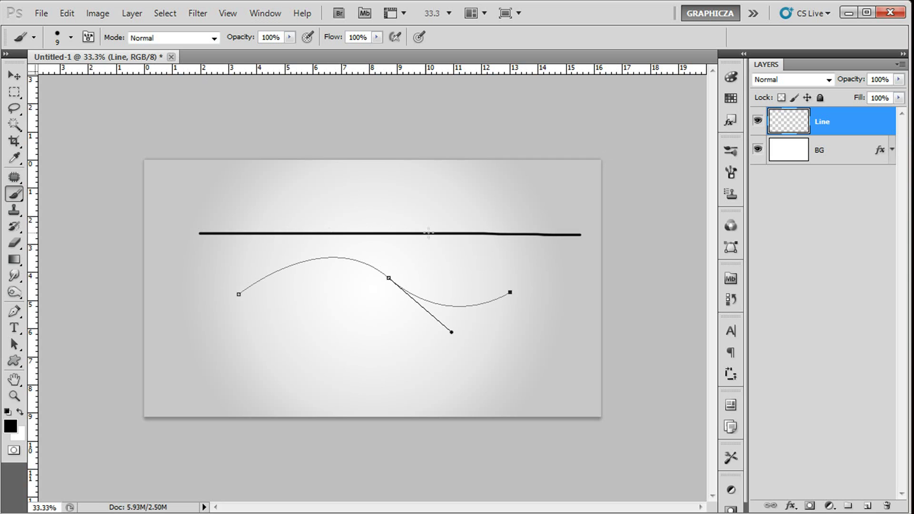
key(ctrl+z)
right_click(269, 212)
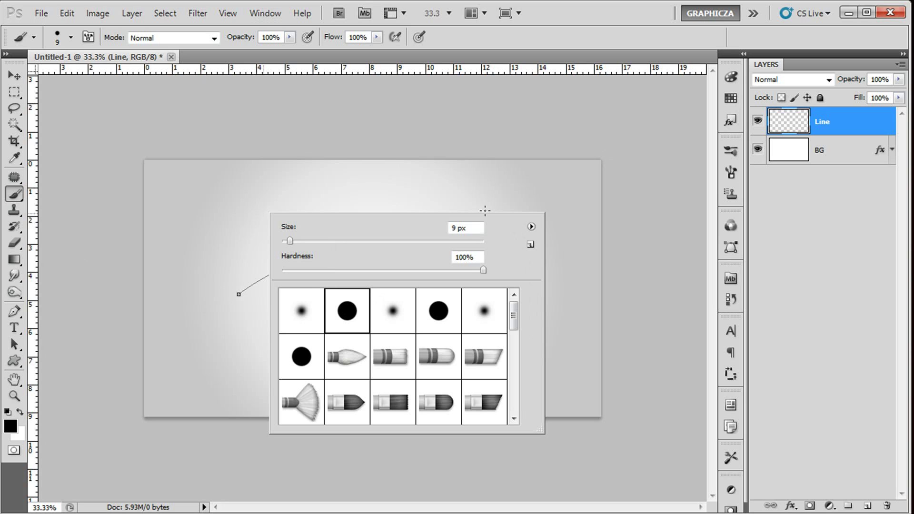
click(531, 227)
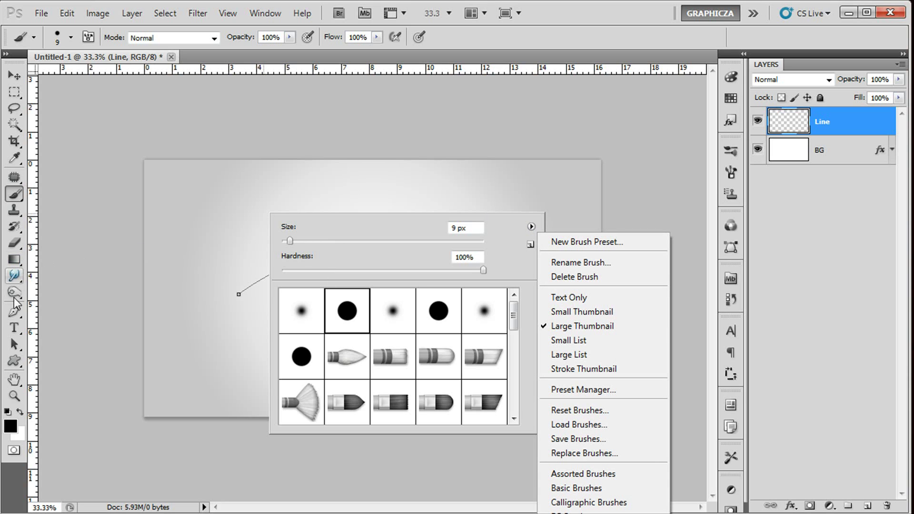
click(15, 312)
click(14, 312)
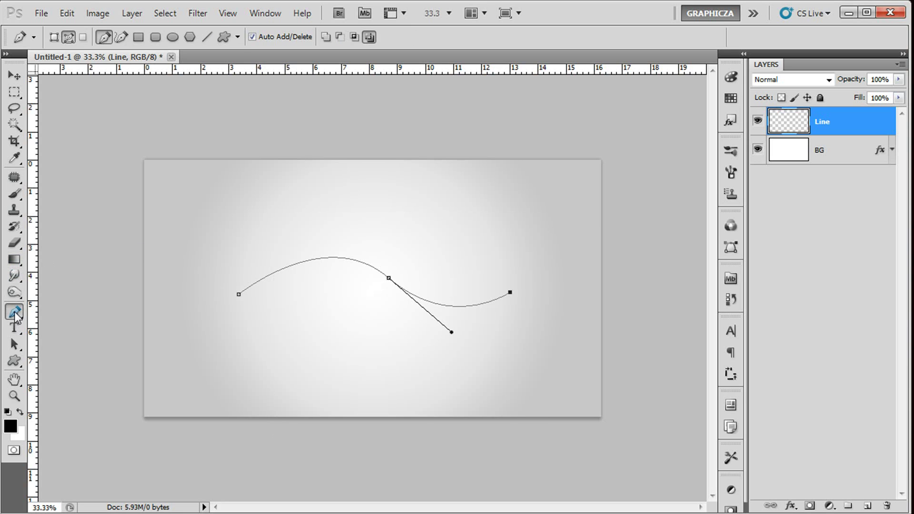
right_click(436, 215)
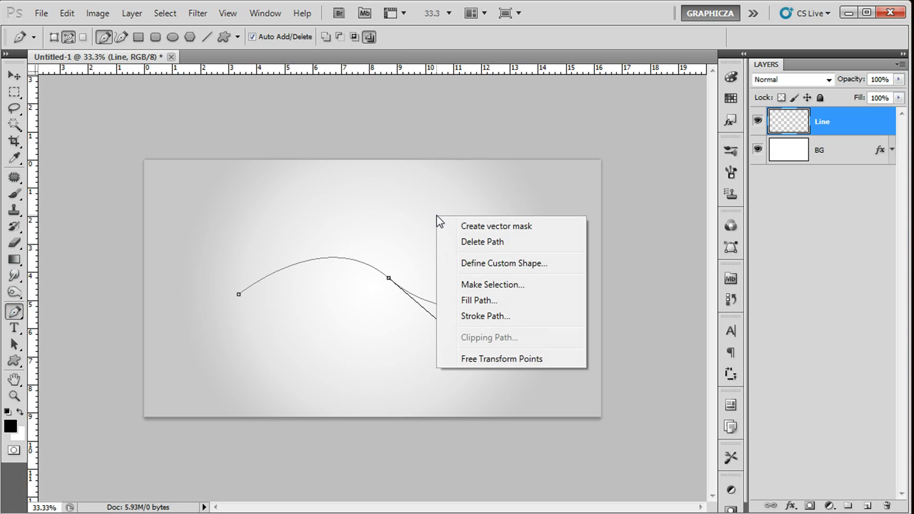
click(481, 318)
click(395, 244)
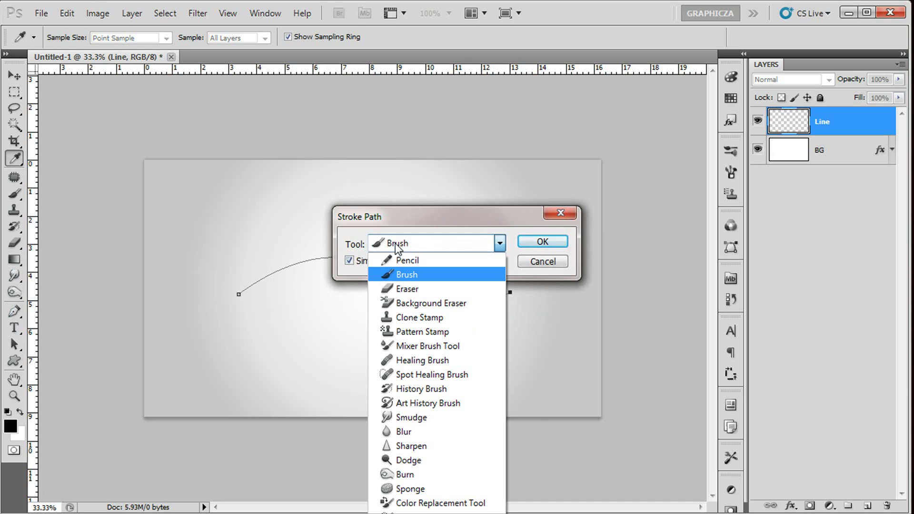
click(411, 275)
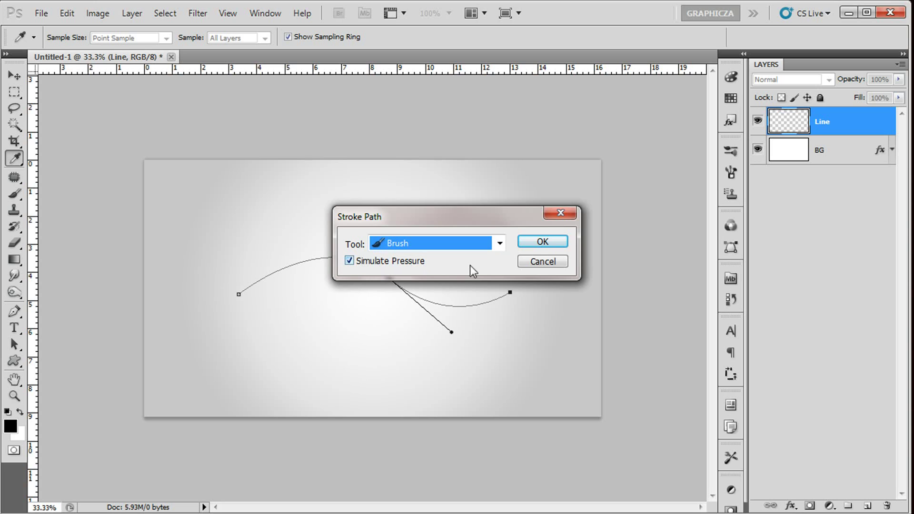
click(530, 246)
right_click(502, 247)
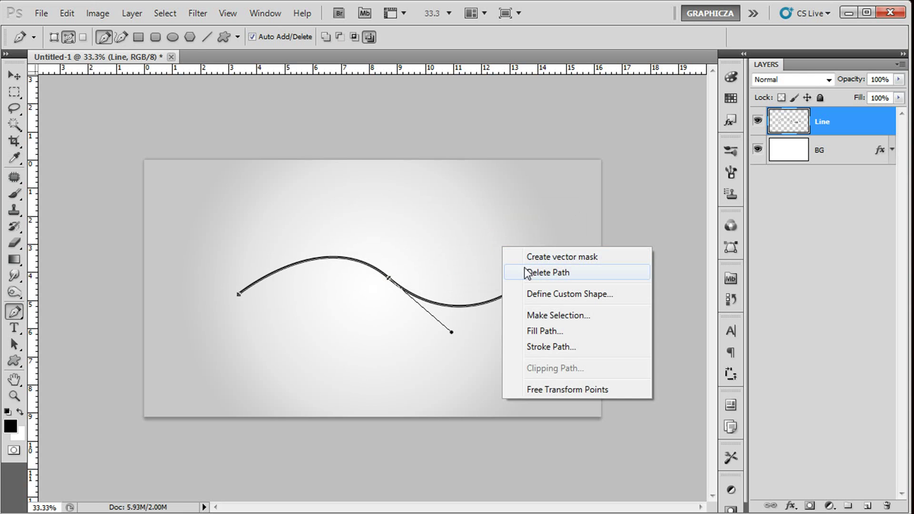
click(527, 269)
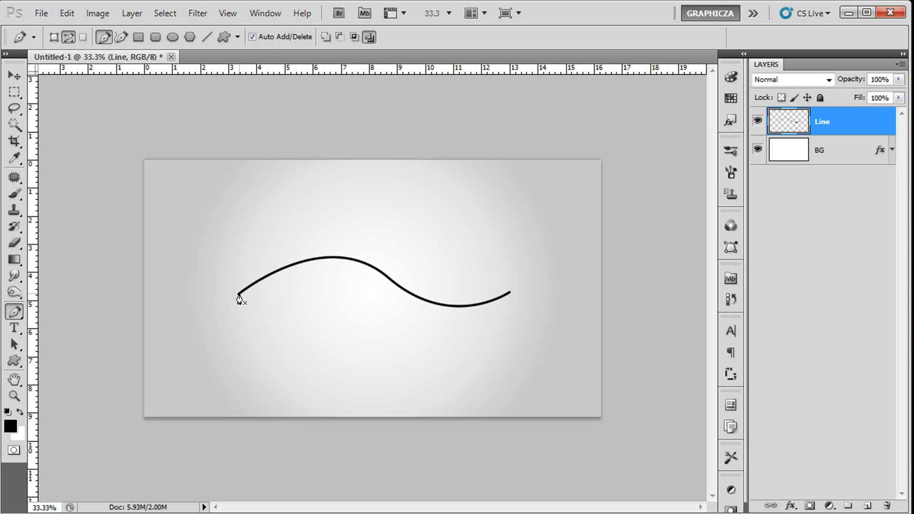
key(ctrl+alt+z)
key(ctrl+alt+z)
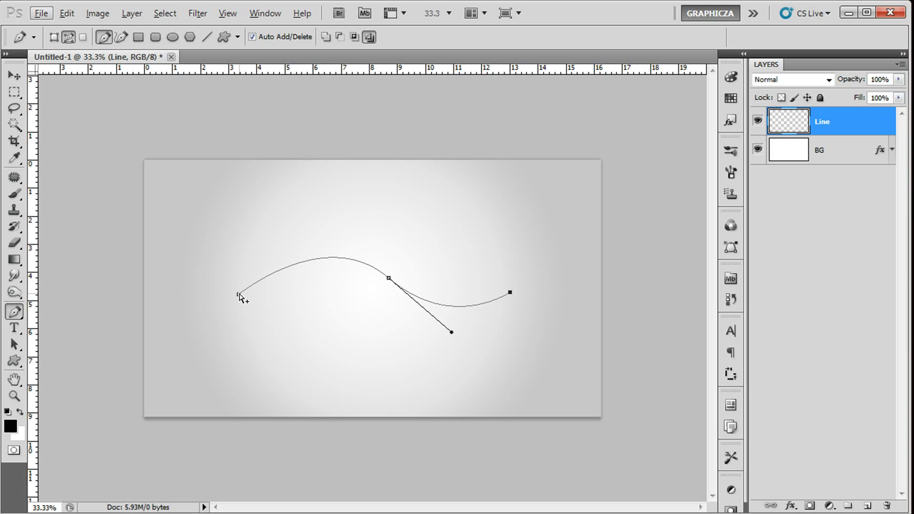
Enable Shape Dynamics with Pen Pressure size control and a 1% minimum diameter.
key(F5)
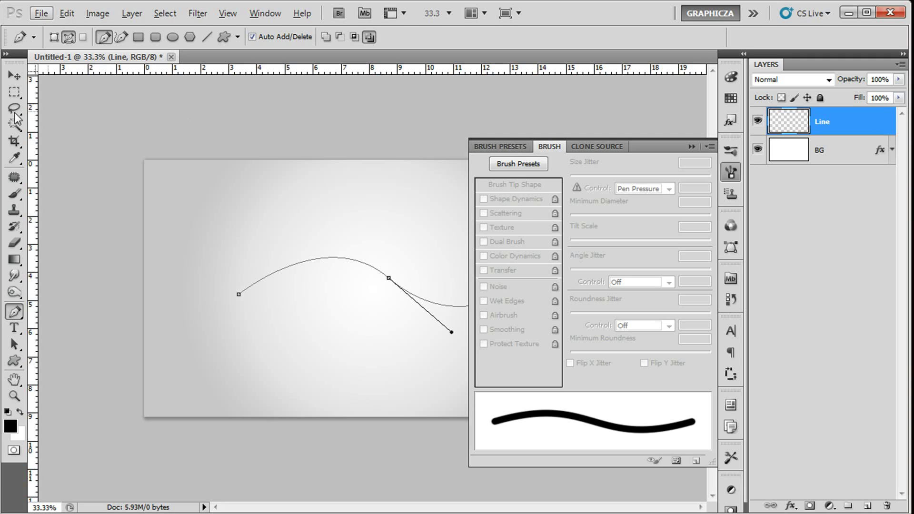
click(18, 193)
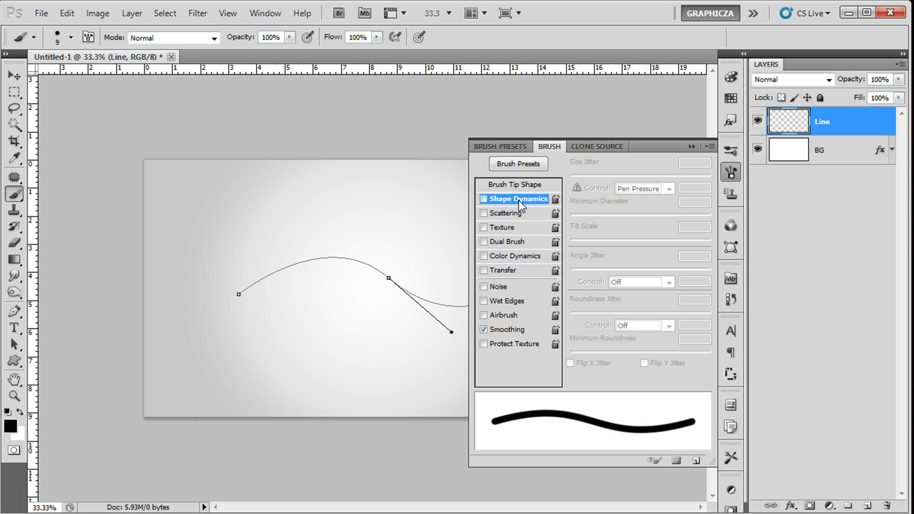
click(483, 199)
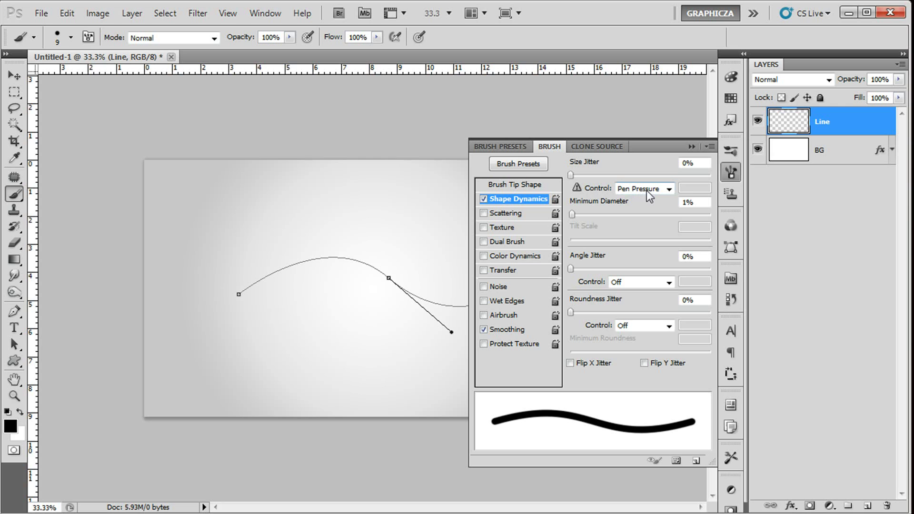
Stroke the wave path with the brush using Simulate Pressure, then delete the path.
click(731, 172)
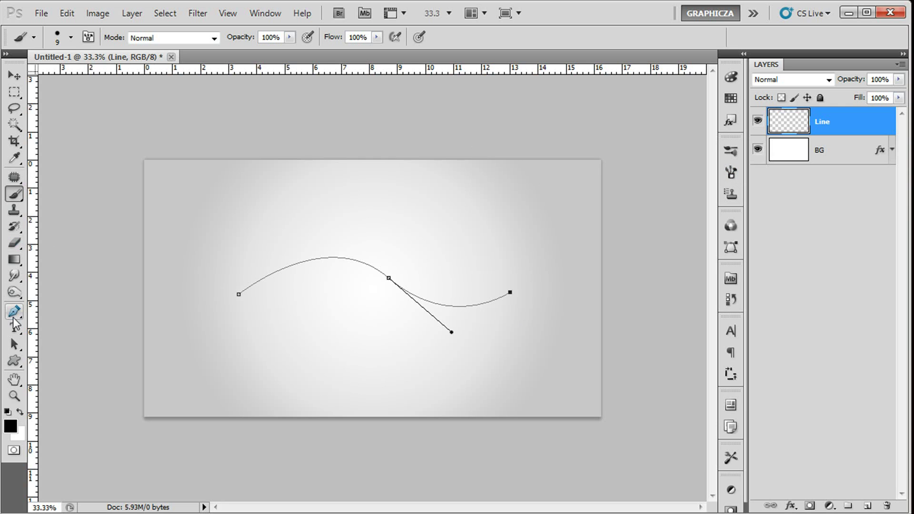
click(14, 312)
right_click(293, 190)
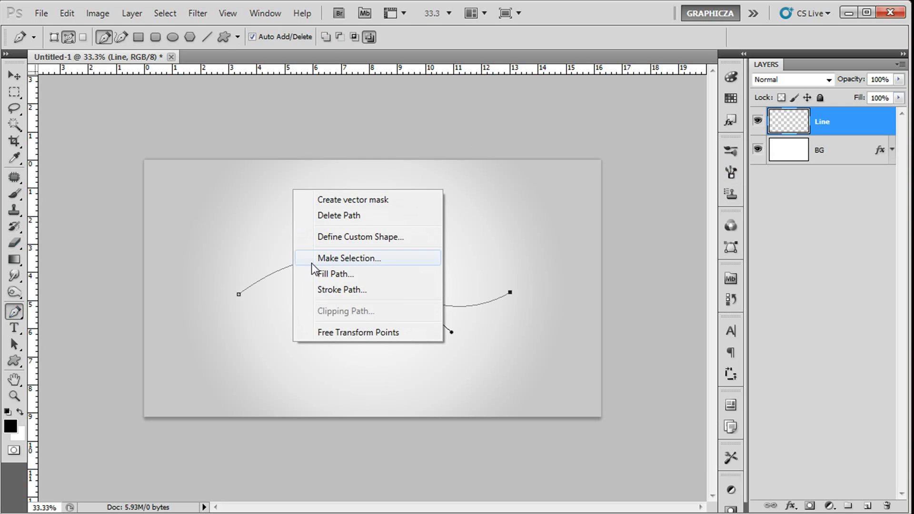
click(366, 290)
click(531, 244)
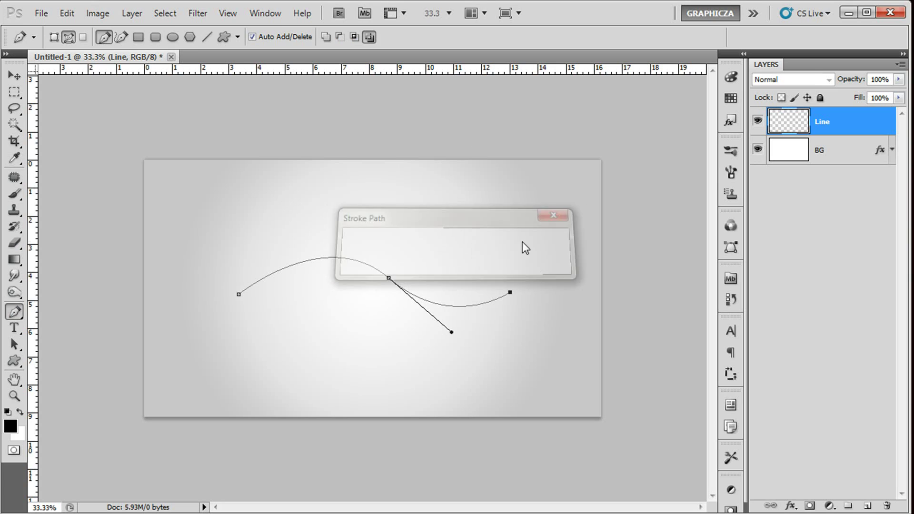
right_click(403, 226)
click(413, 252)
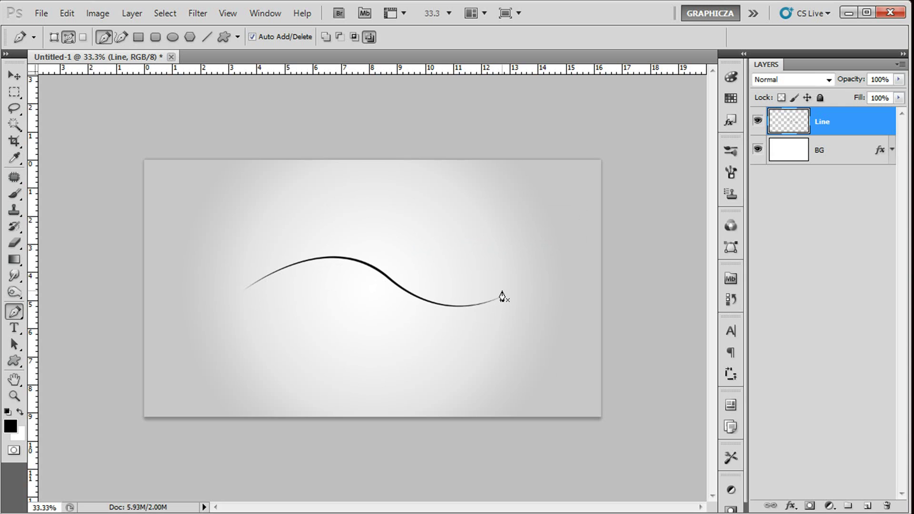
Apply the dark-red glowing preset style to the Line layer.
click(738, 119)
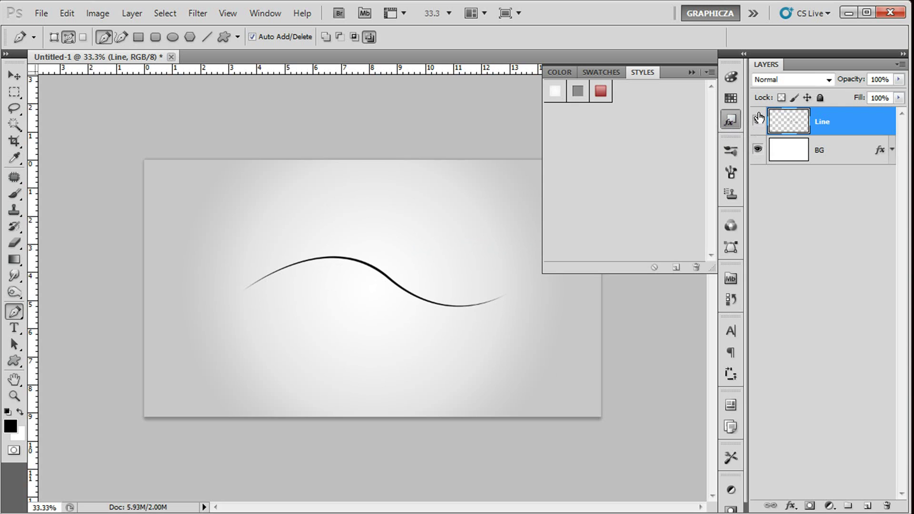
click(601, 95)
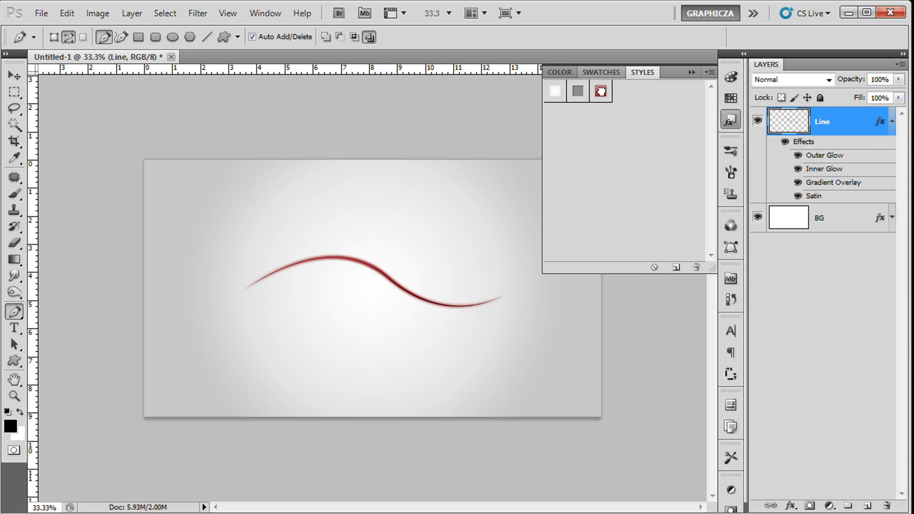
click(737, 111)
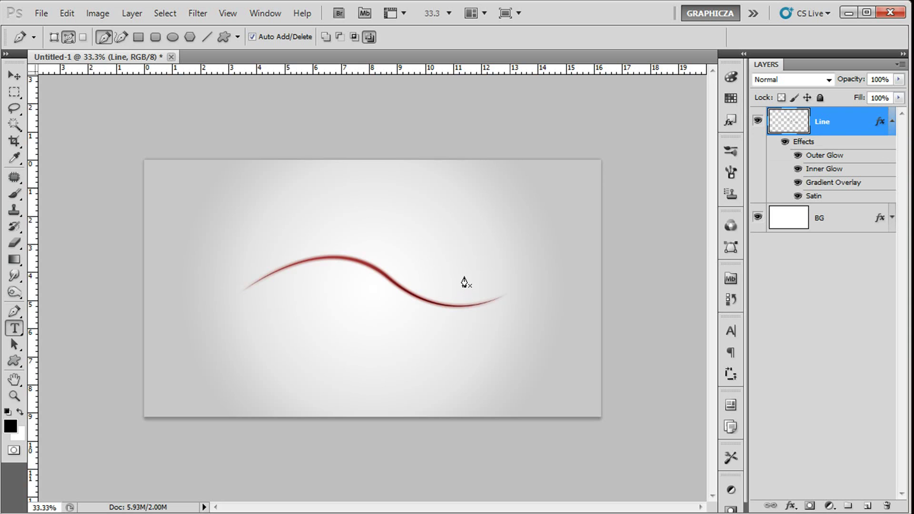
Add the GRAPHICZA.NET label and position it above the curve's right side.
key(t)
click(463, 265)
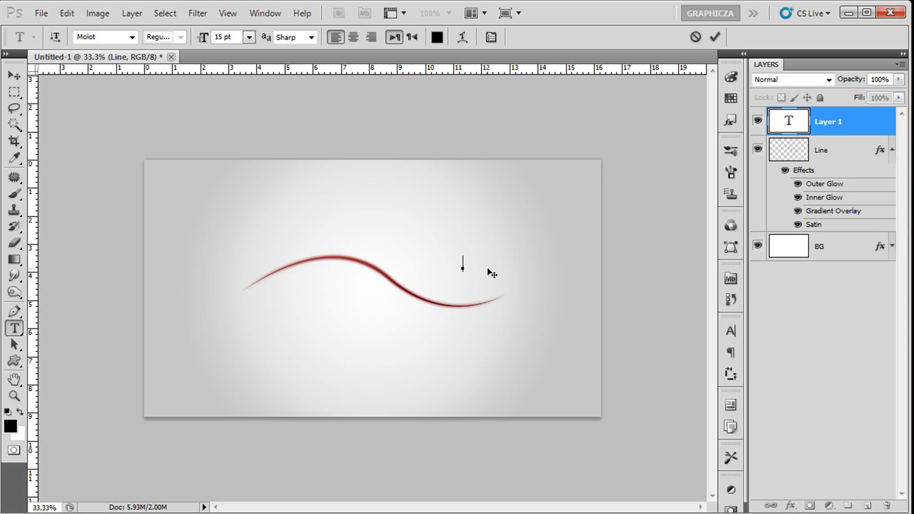
text(GRAPHICZA.NET)
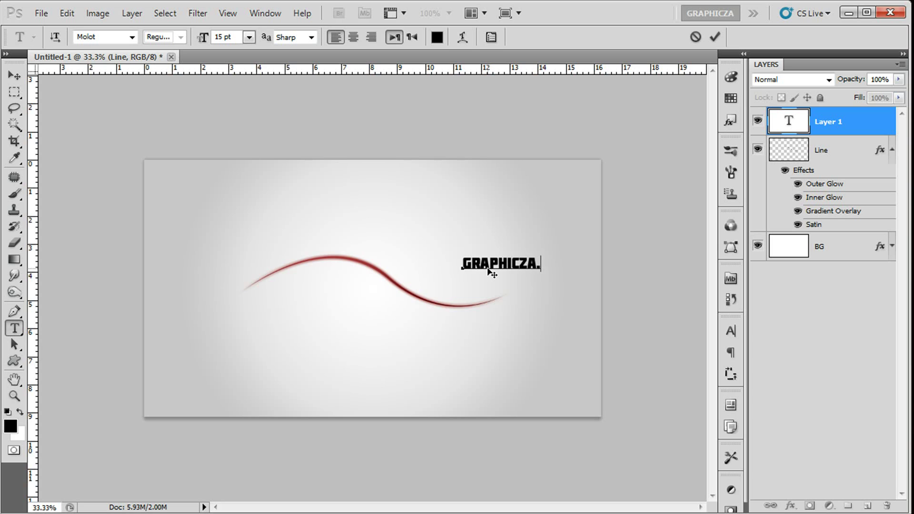
click(13, 78)
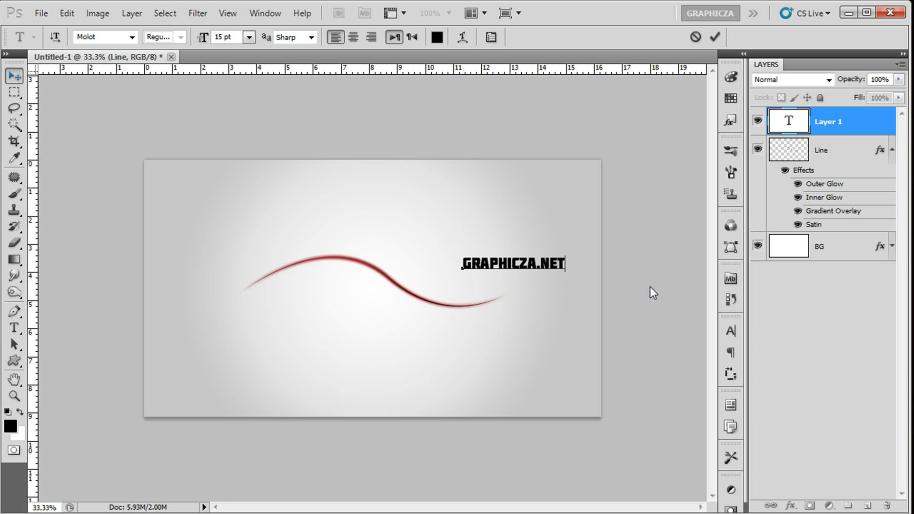
drag(542, 265, 499, 267)
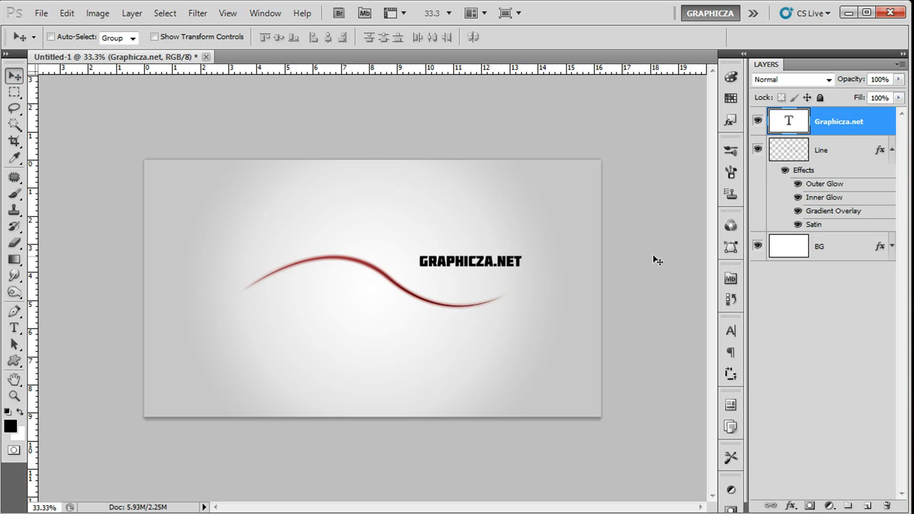
Duplicate the label, move the copy below-left of the curve, and retype it as the author's name.
key(ctrl+j)
drag(817, 141, 819, 161)
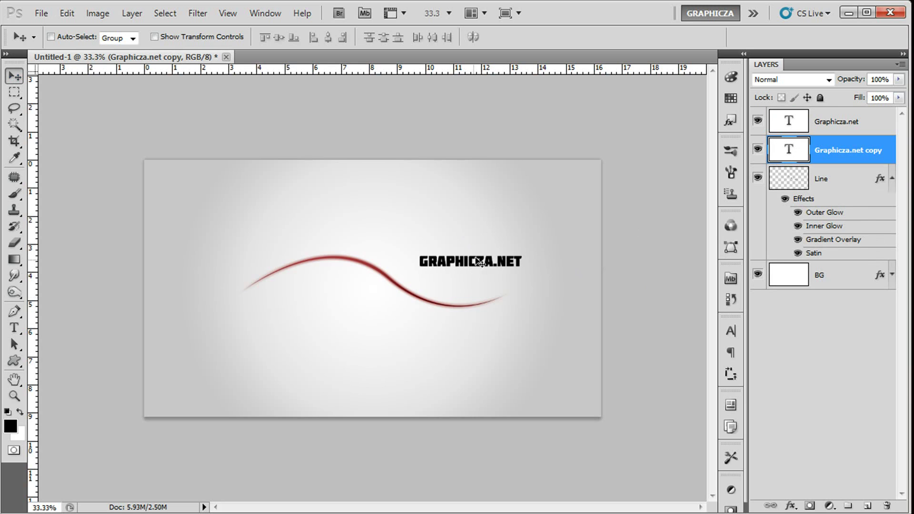
drag(476, 262, 318, 319)
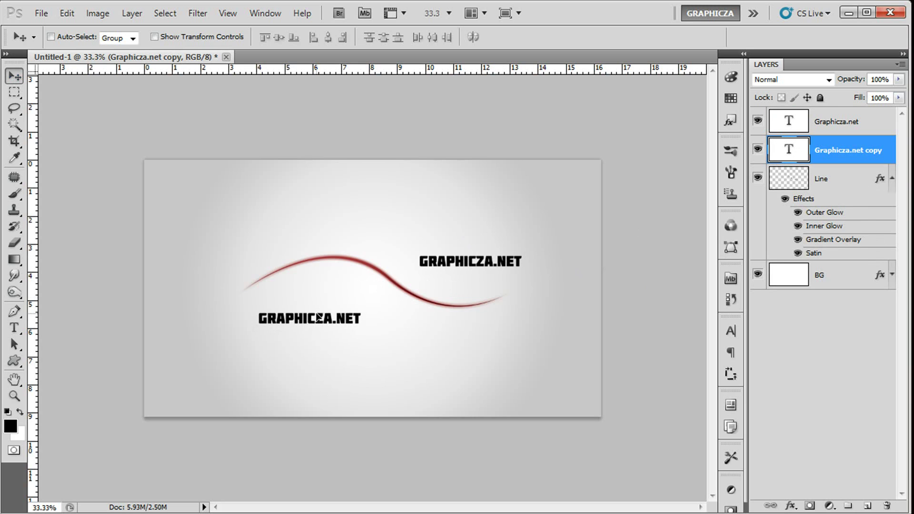
double_click(798, 148)
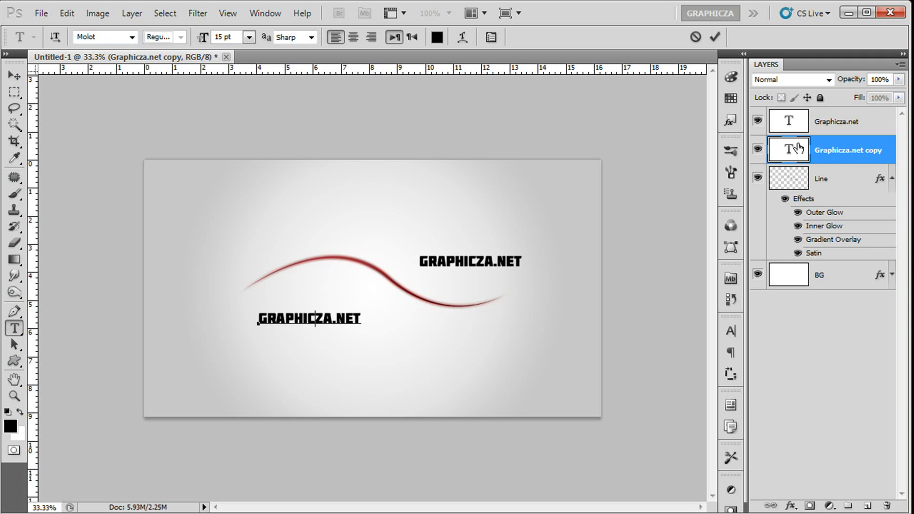
text(ZAKARIA AMIN)
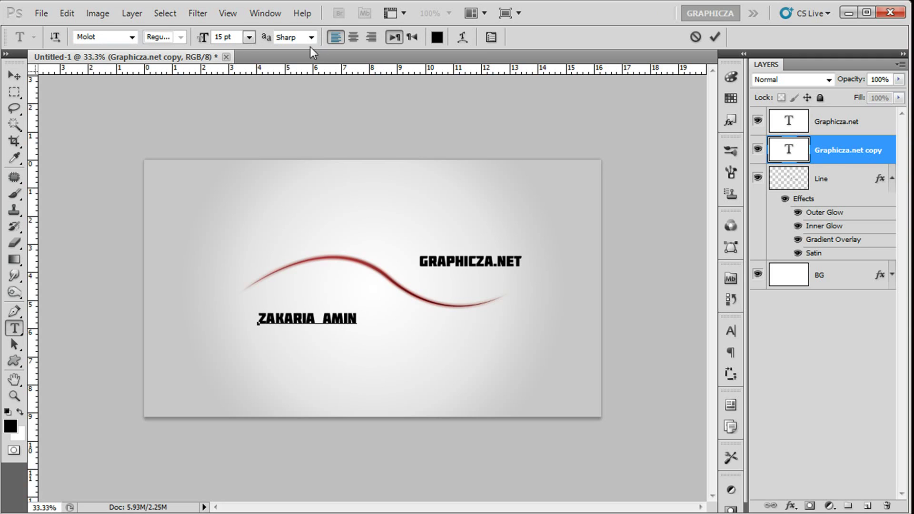
click(14, 75)
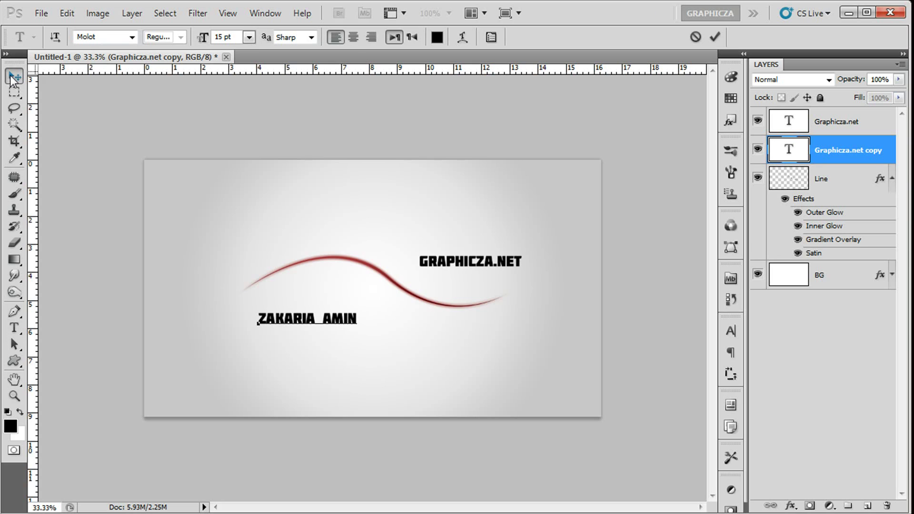
Apply the grey drop- and inner-shadow preset style to the name label and GRAPHICZA.NET.
click(732, 120)
click(578, 91)
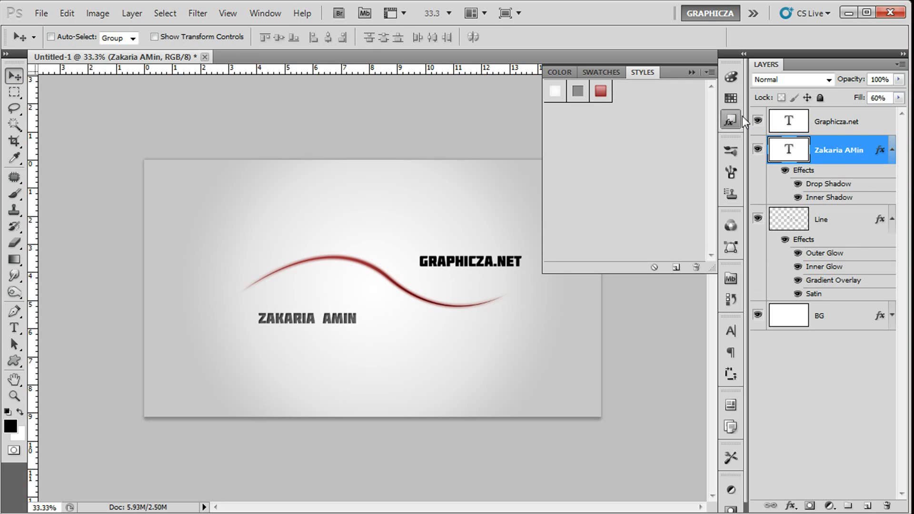
click(876, 126)
click(576, 91)
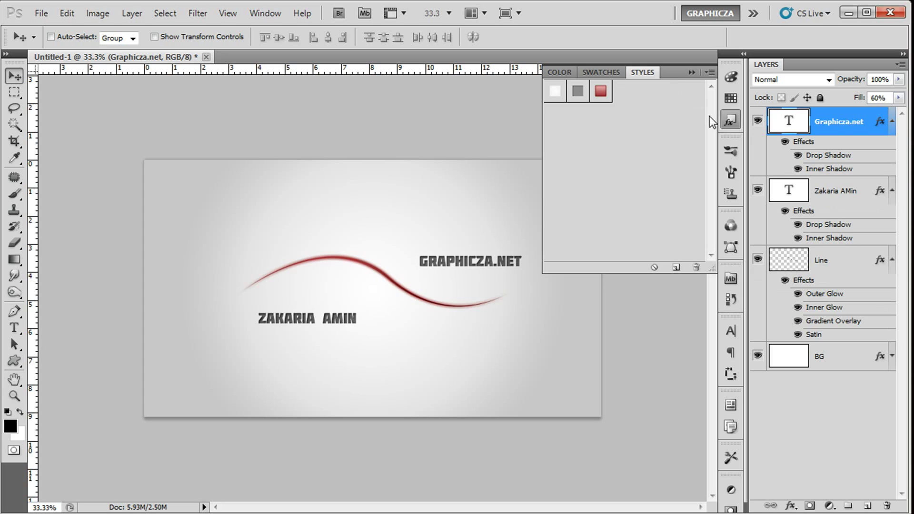
click(730, 119)
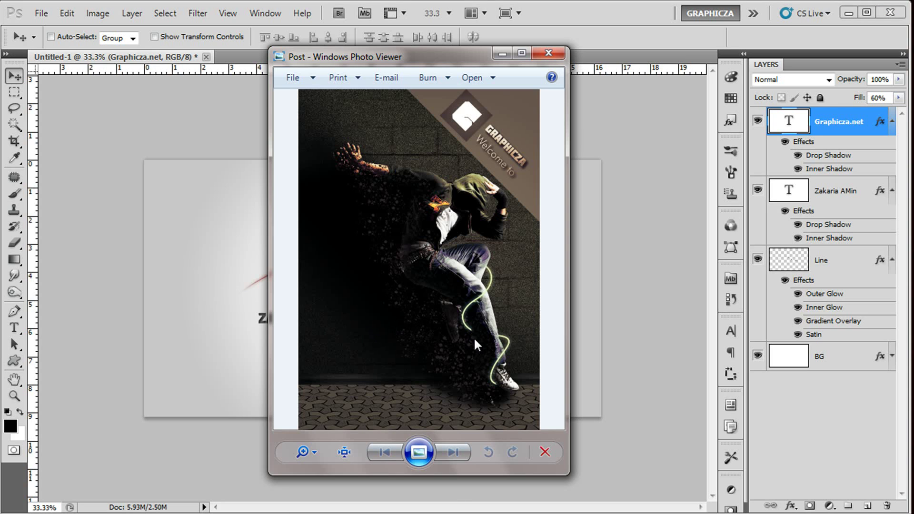
Zoom into the Post poster, pan over the jacket and belt, then zoom back out to fit.
click(316, 453)
drag(300, 458, 300, 432)
scroll(393, 266, up, 2)
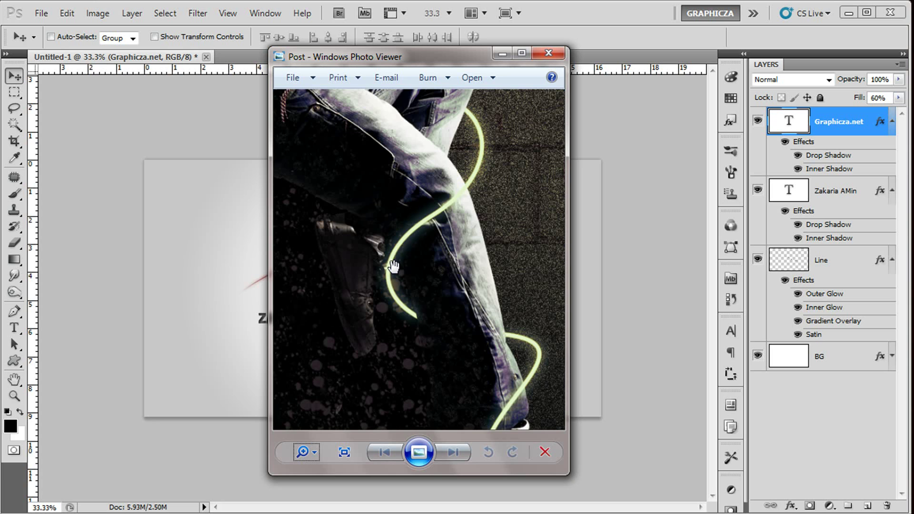
drag(479, 182, 465, 260)
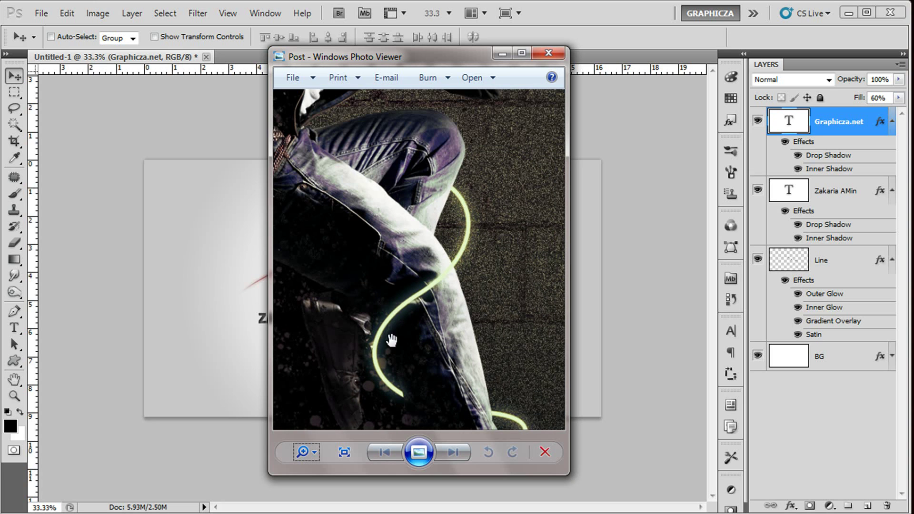
scroll(391, 340, down, 2)
scroll(491, 222, up, 2)
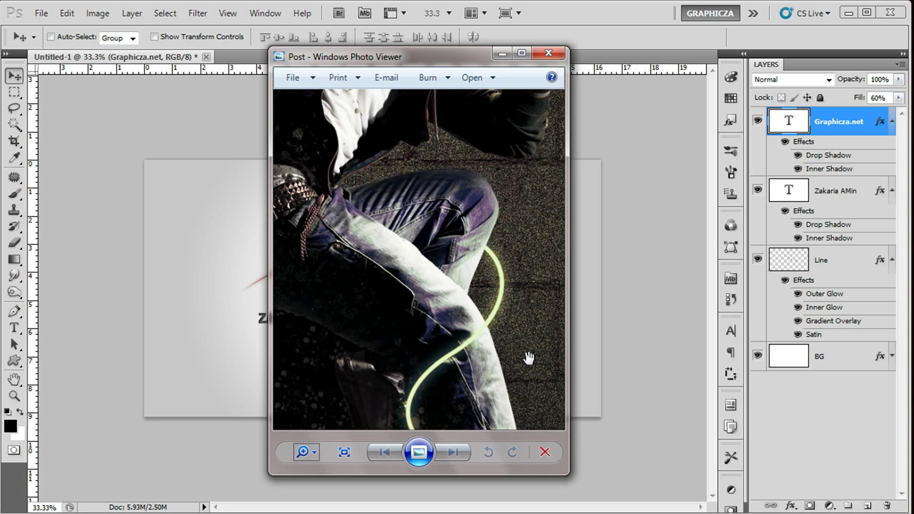
drag(350, 278, 397, 387)
click(304, 452)
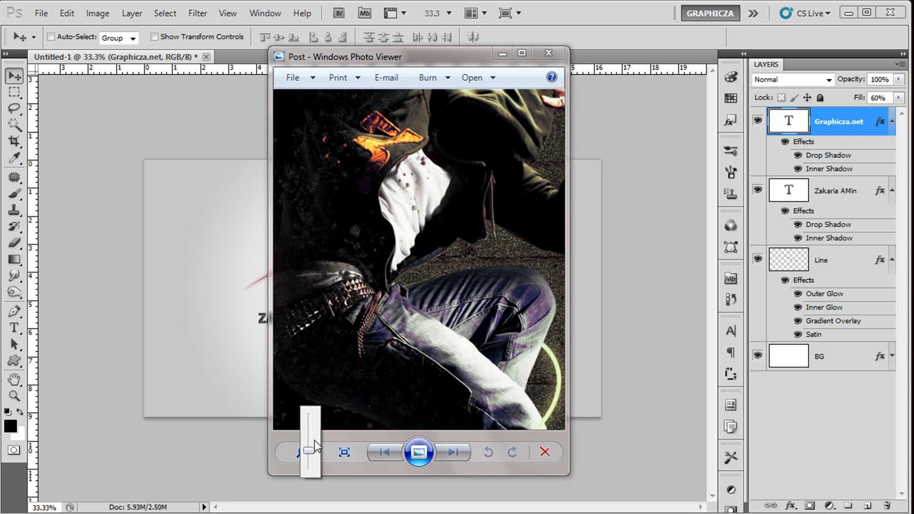
drag(314, 440, 310, 465)
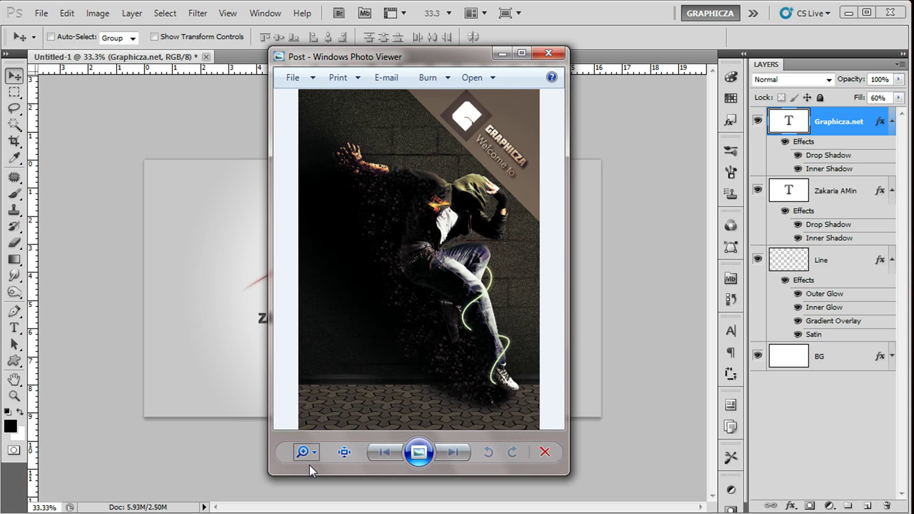